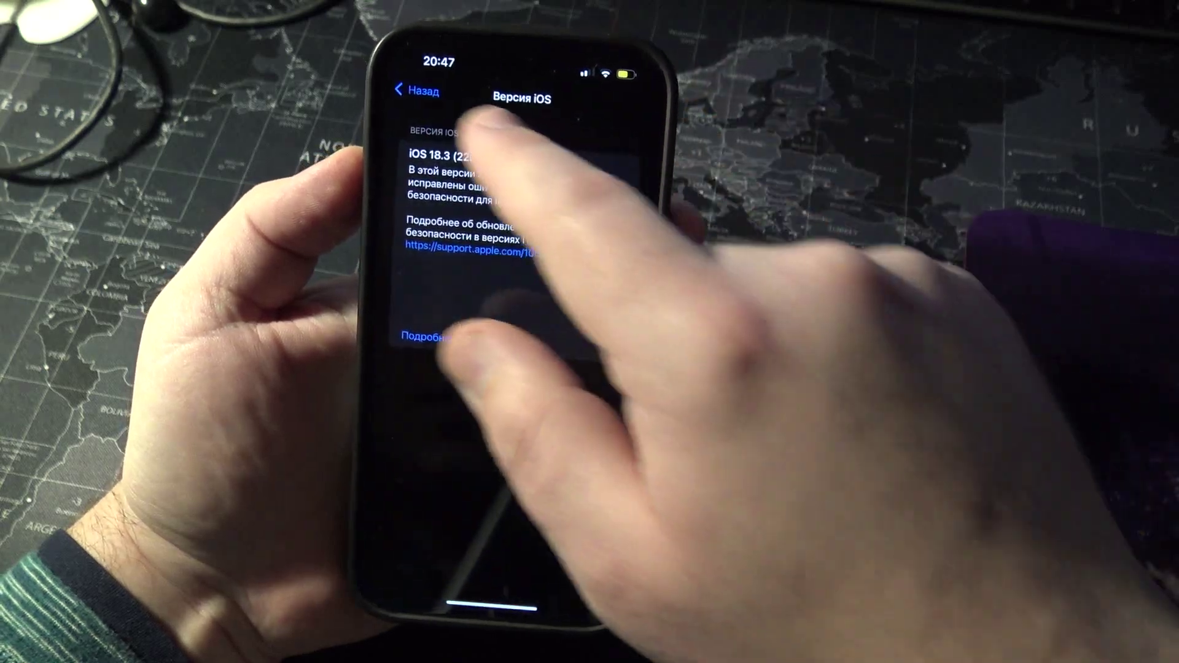
left_click(400, 86)
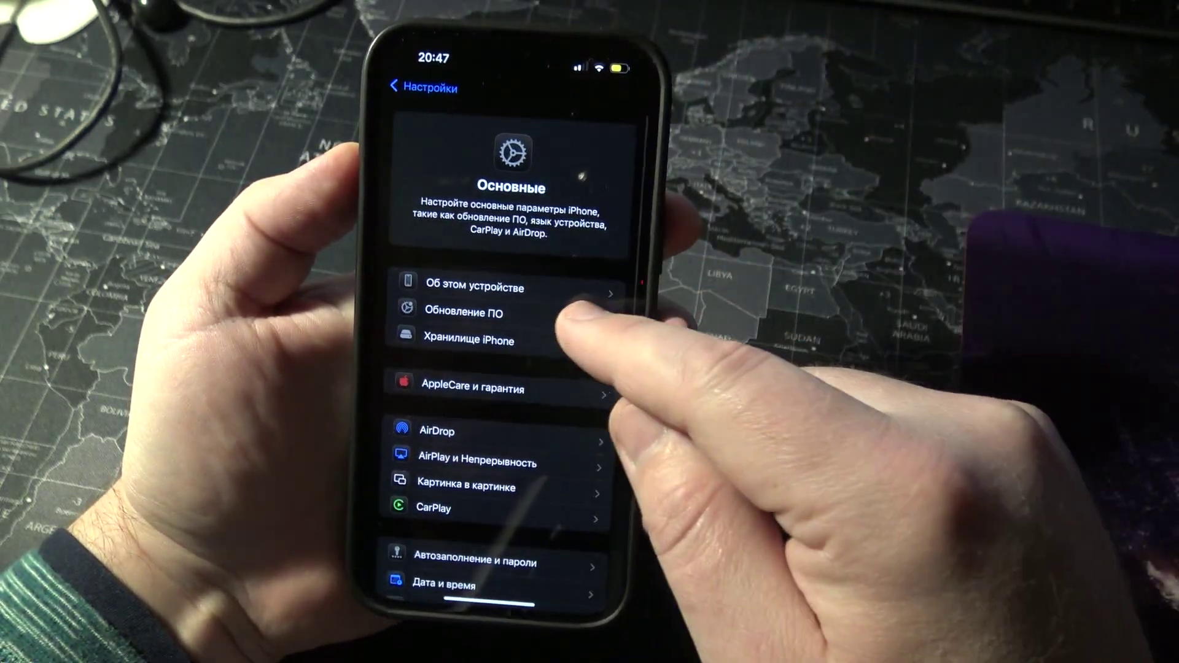
left_click(454, 313)
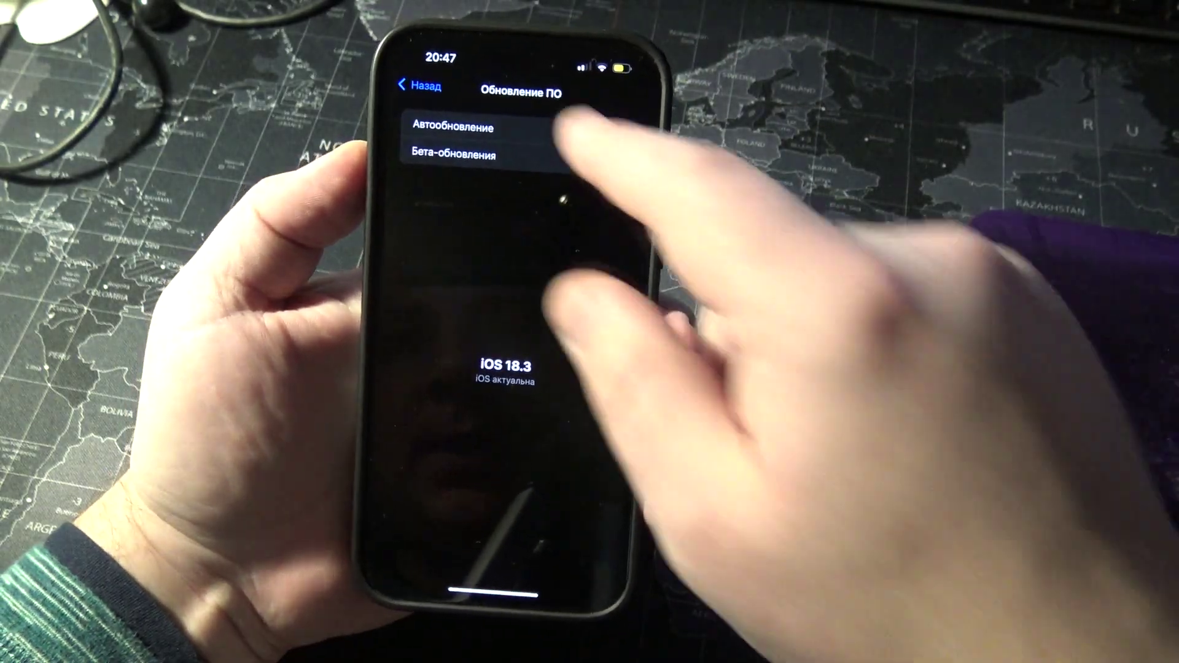
left_click(413, 88)
left_click(405, 82)
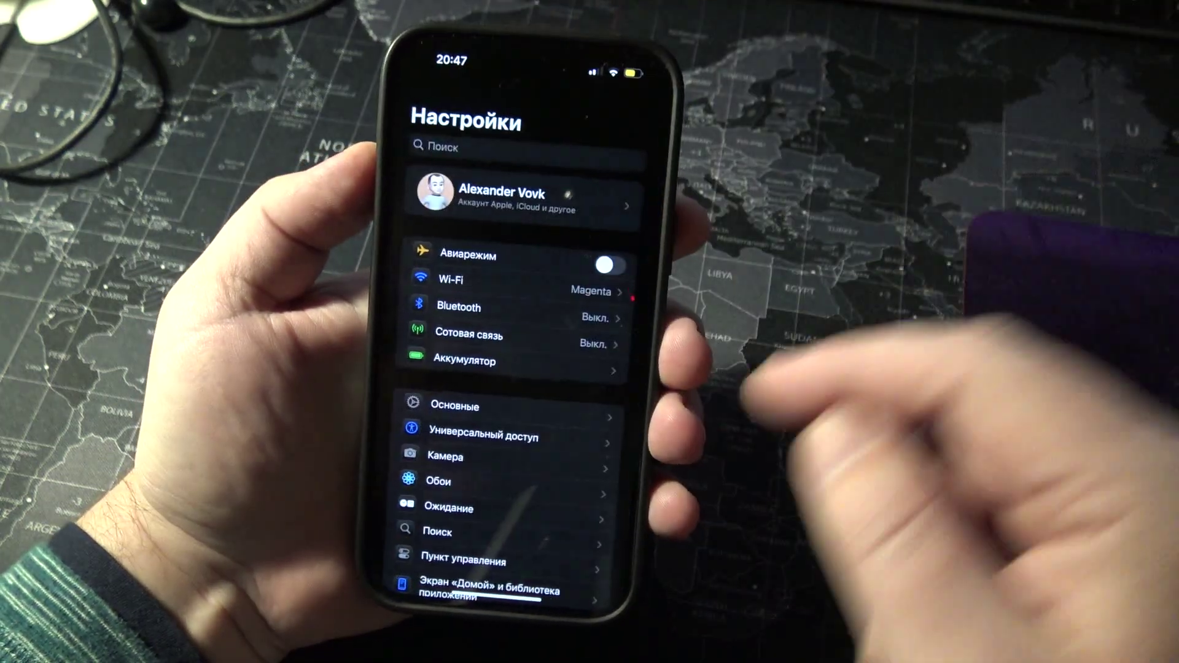
left_click_drag(513, 587, 540, 430)
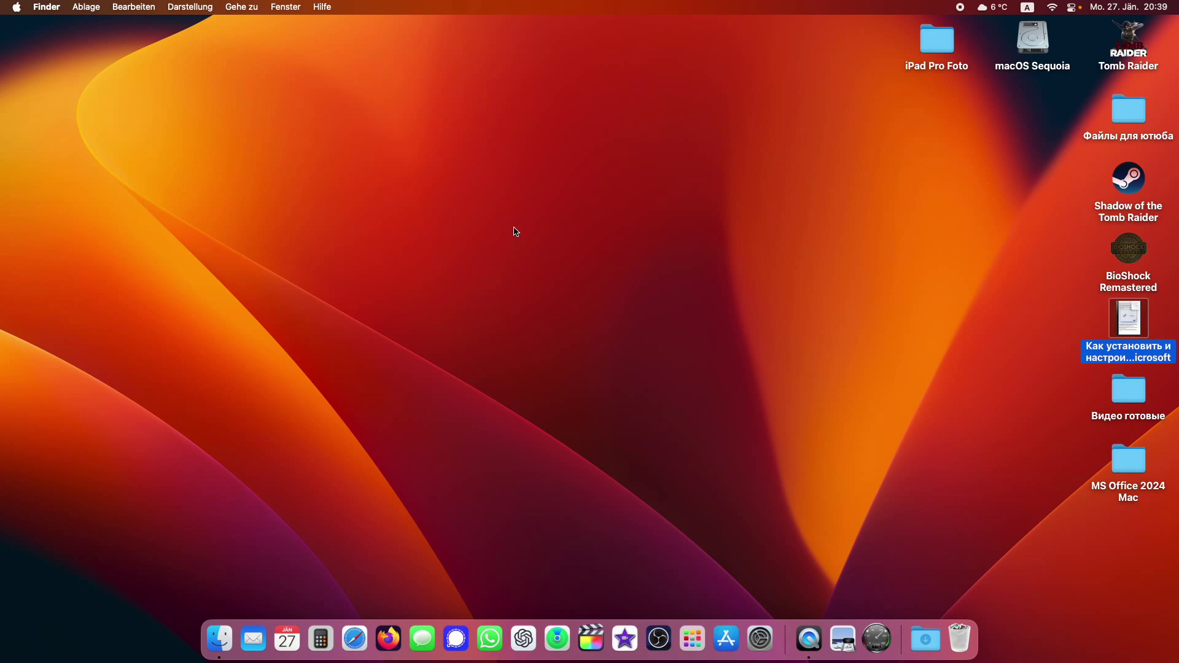
Step: Check the Mac's macOS version, build number and detailed system information, and view the Apple Intelligence & Siri settings
left_click(16, 7)
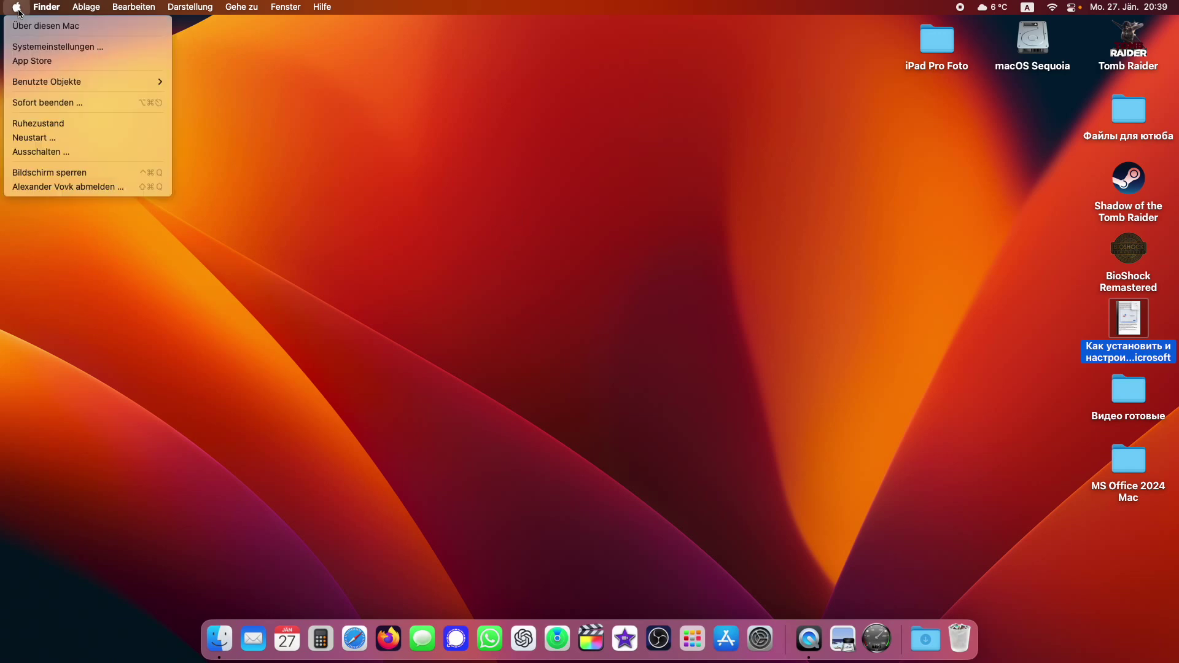
left_click(28, 27)
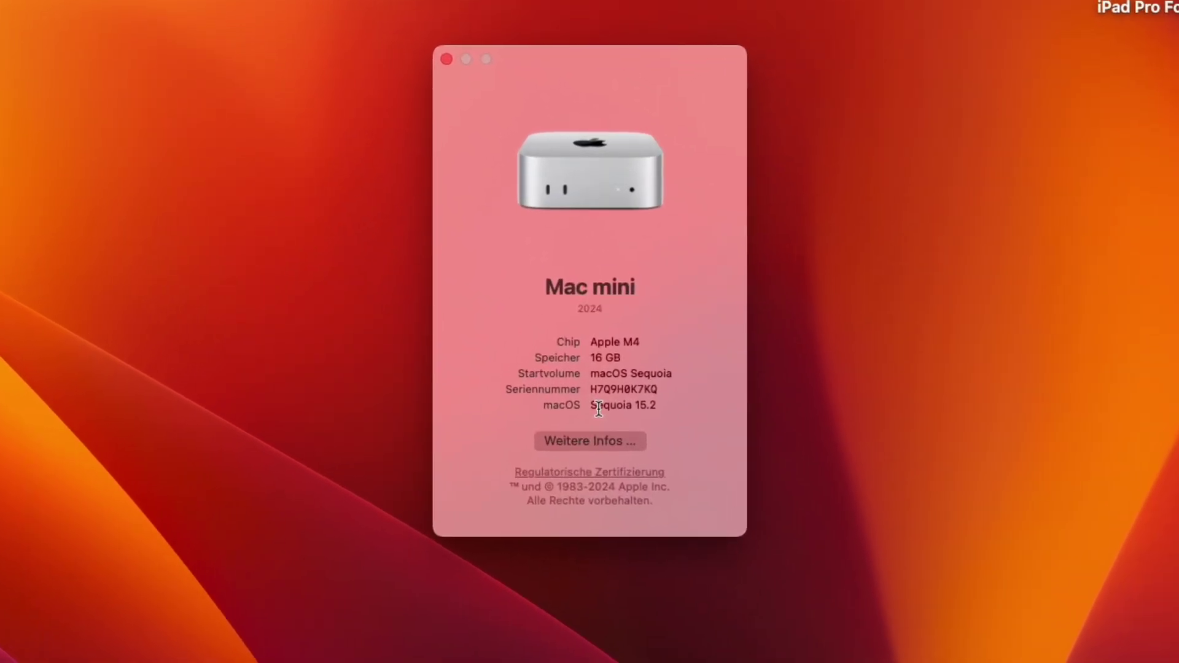
left_click(598, 407)
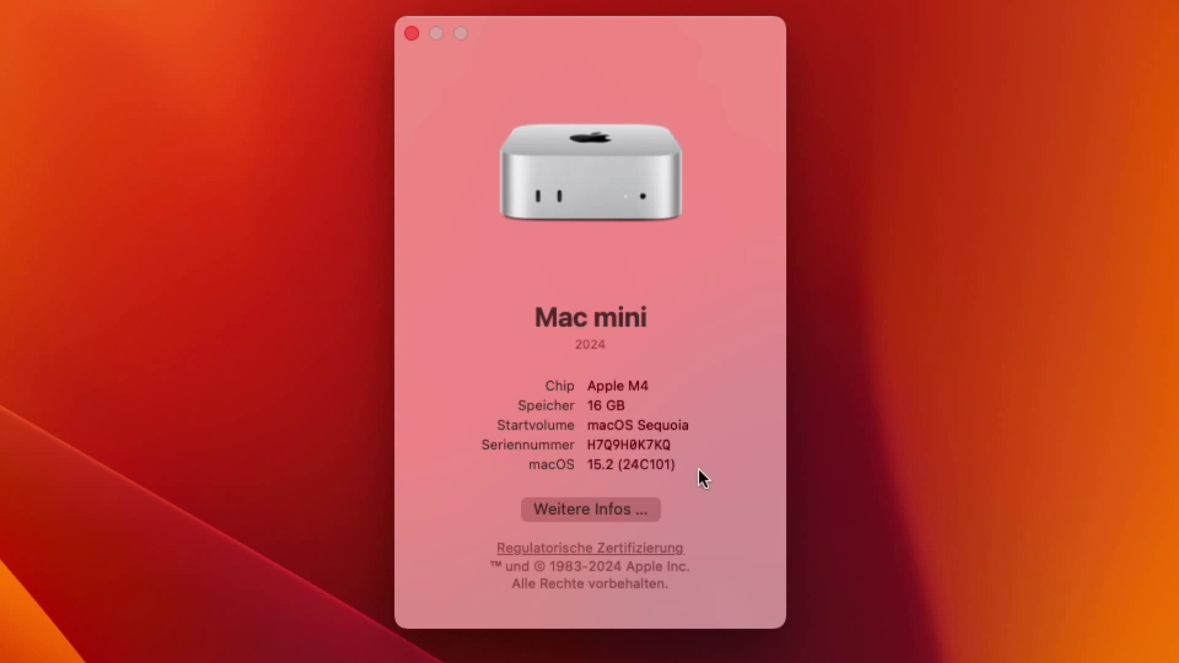
left_click(591, 509)
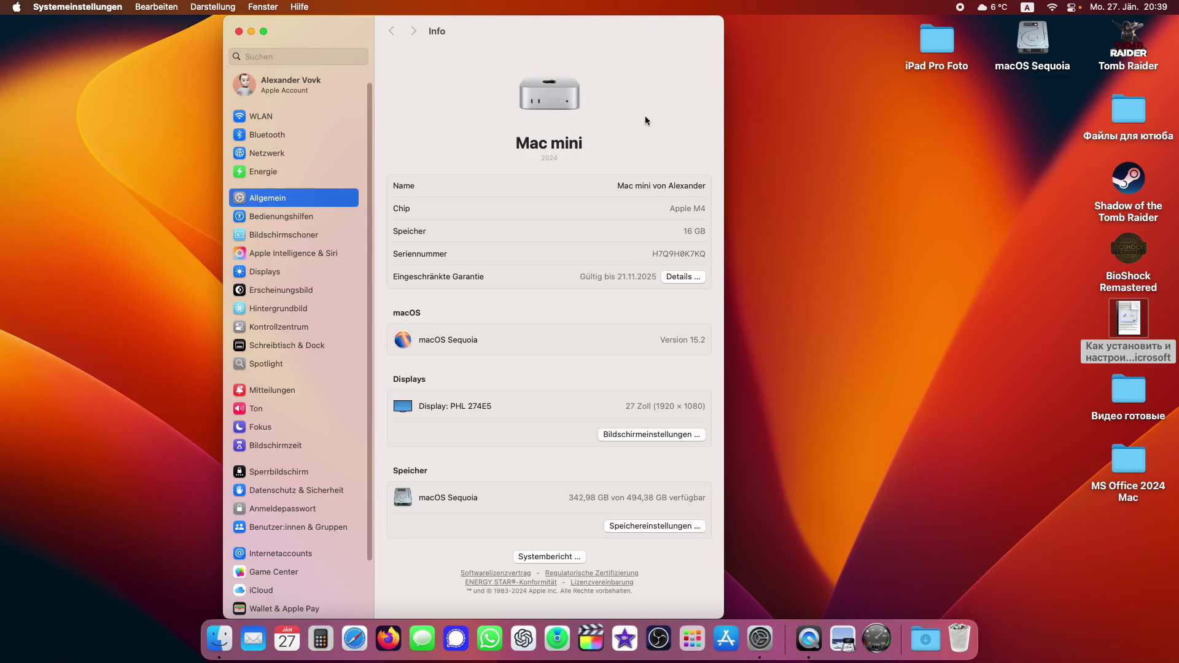
left_click_drag(633, 39, 743, 13)
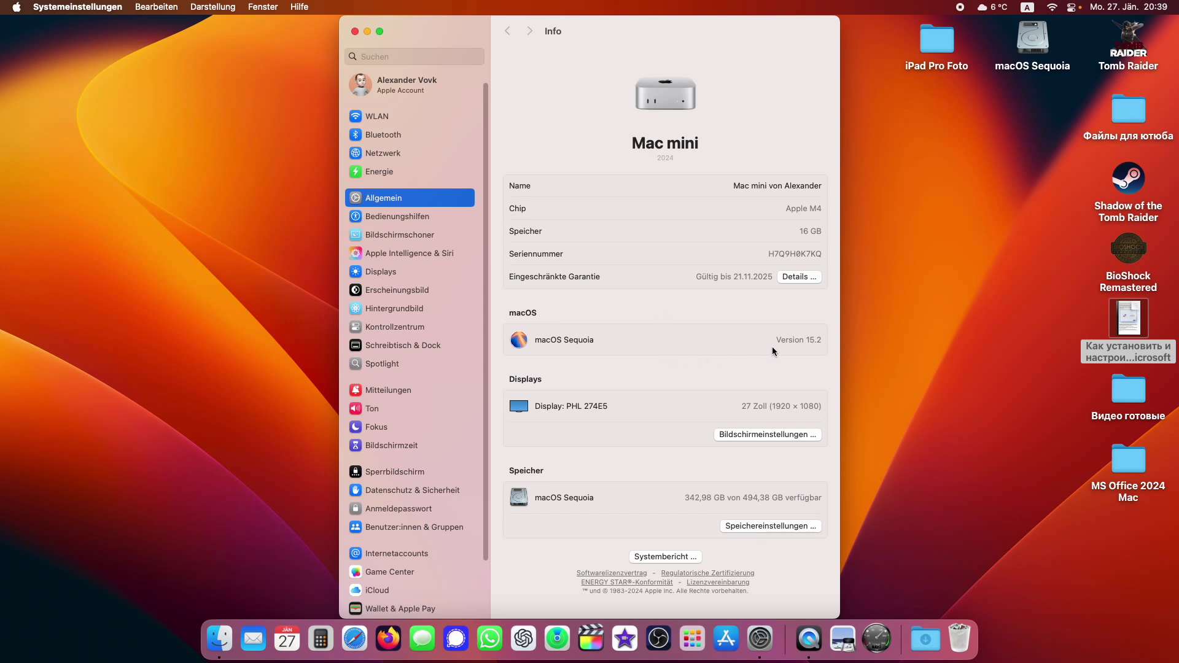
left_click(791, 345)
left_click(403, 254)
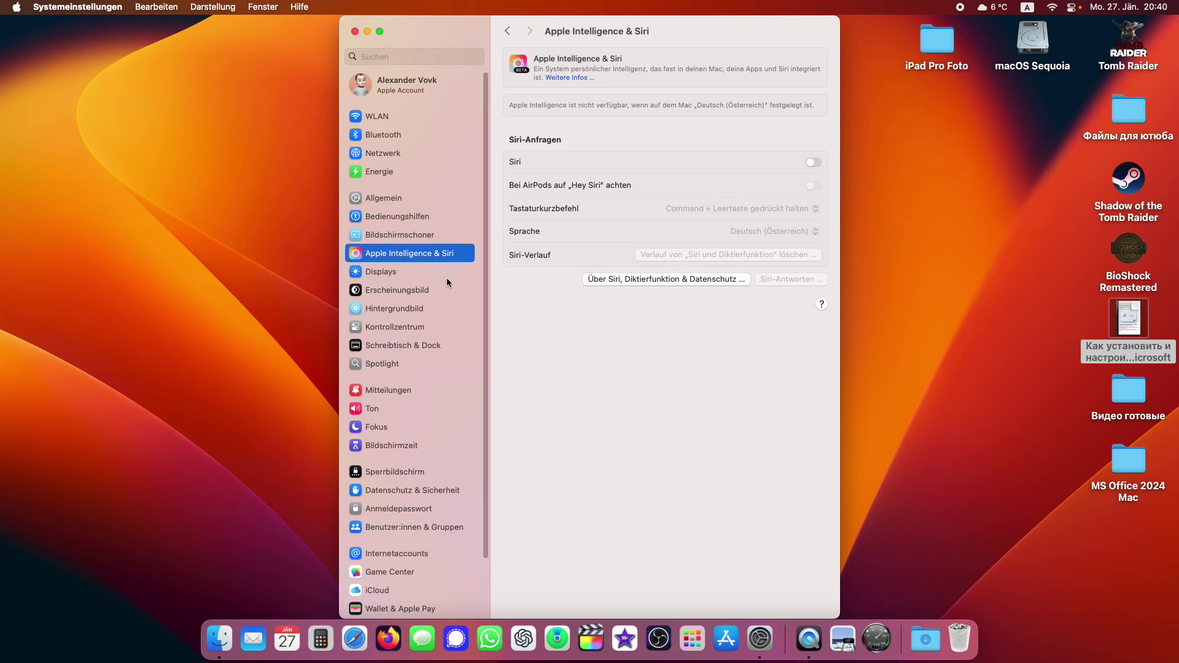
Step: Start the macOS Sequoia 15.3 update immediately from the general software update settings and authorise it with the account password
left_click(419, 197)
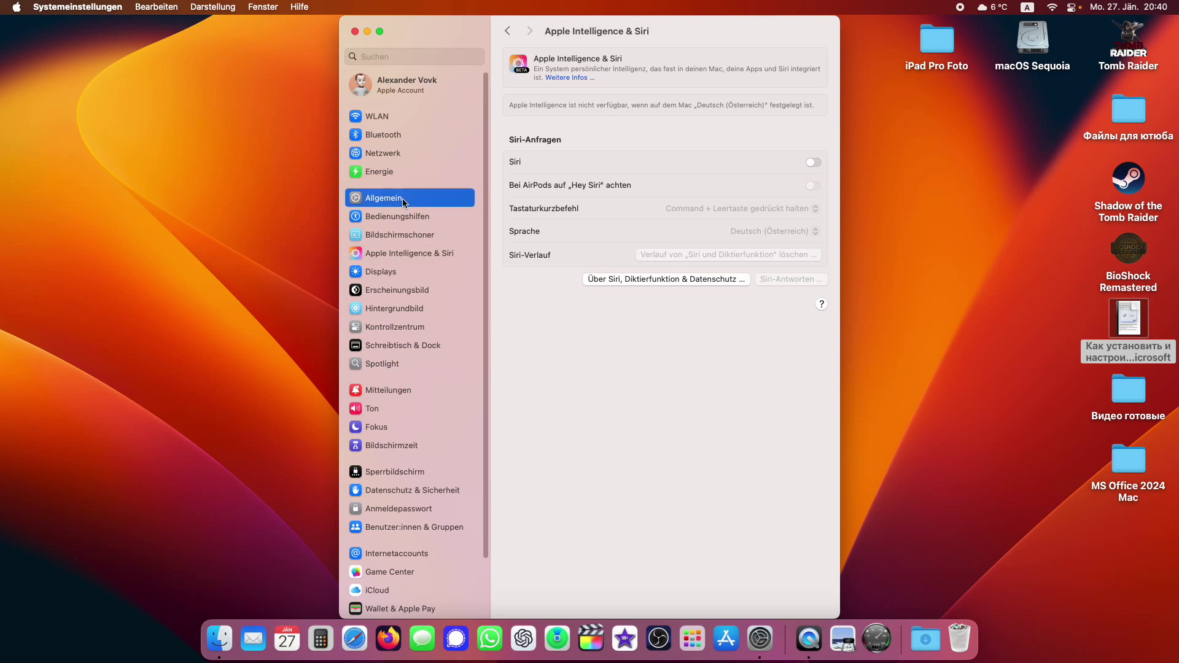
left_click(644, 195)
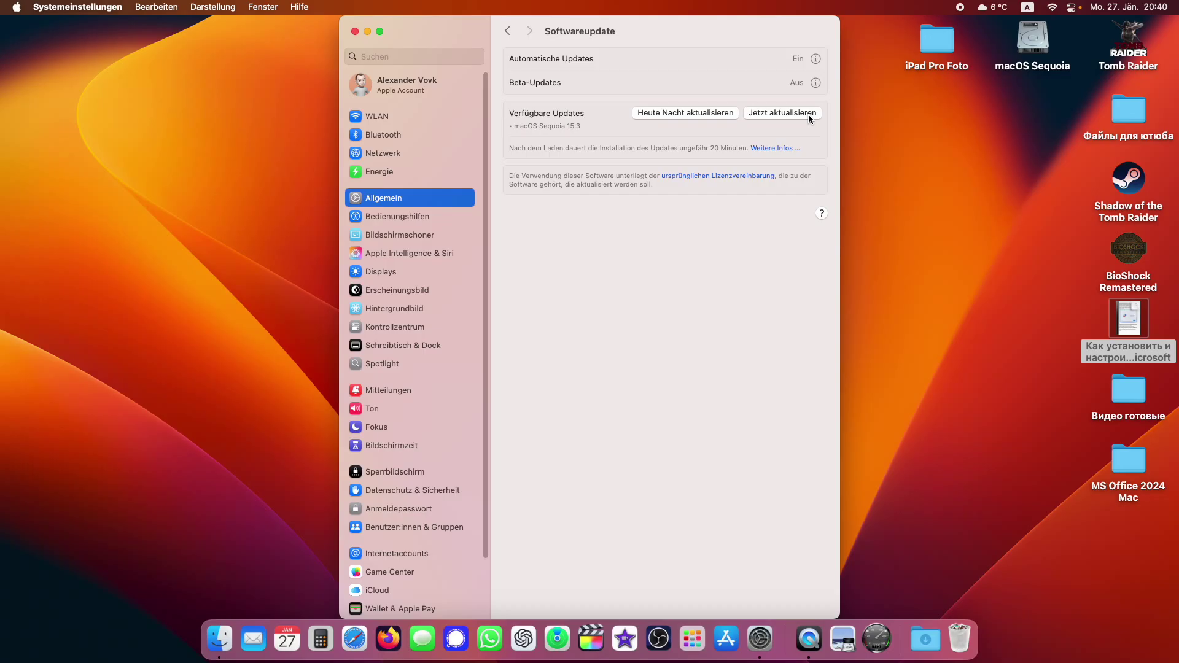
left_click(1046, 258)
left_click(743, 451)
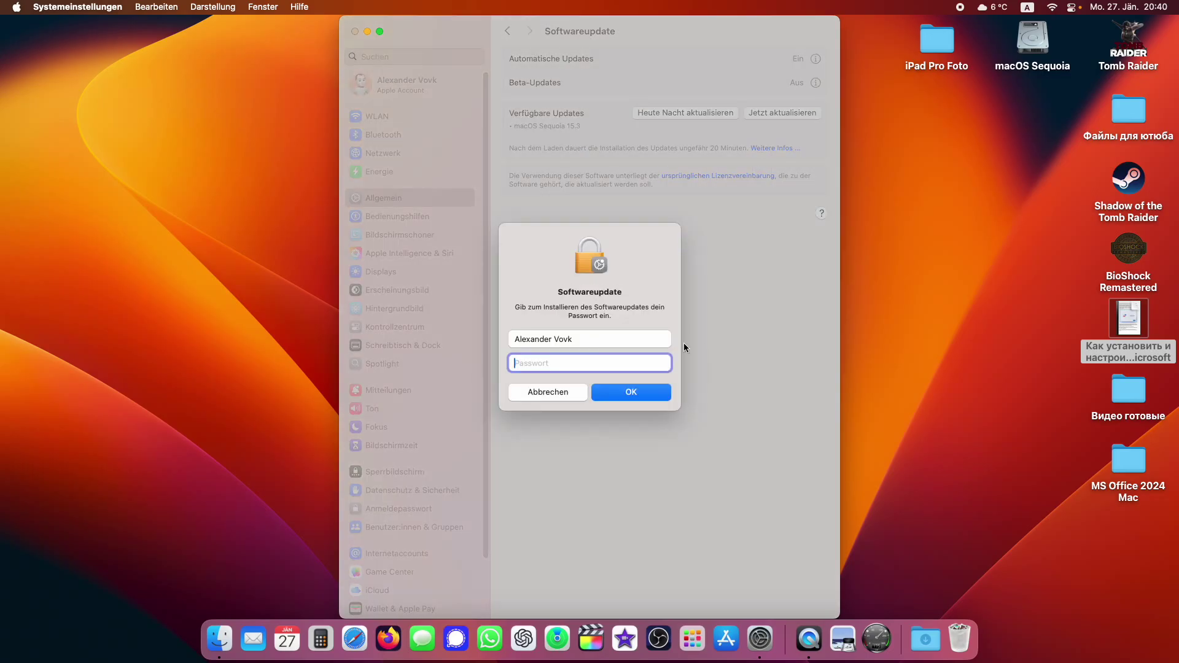
type("****")
key("Return")
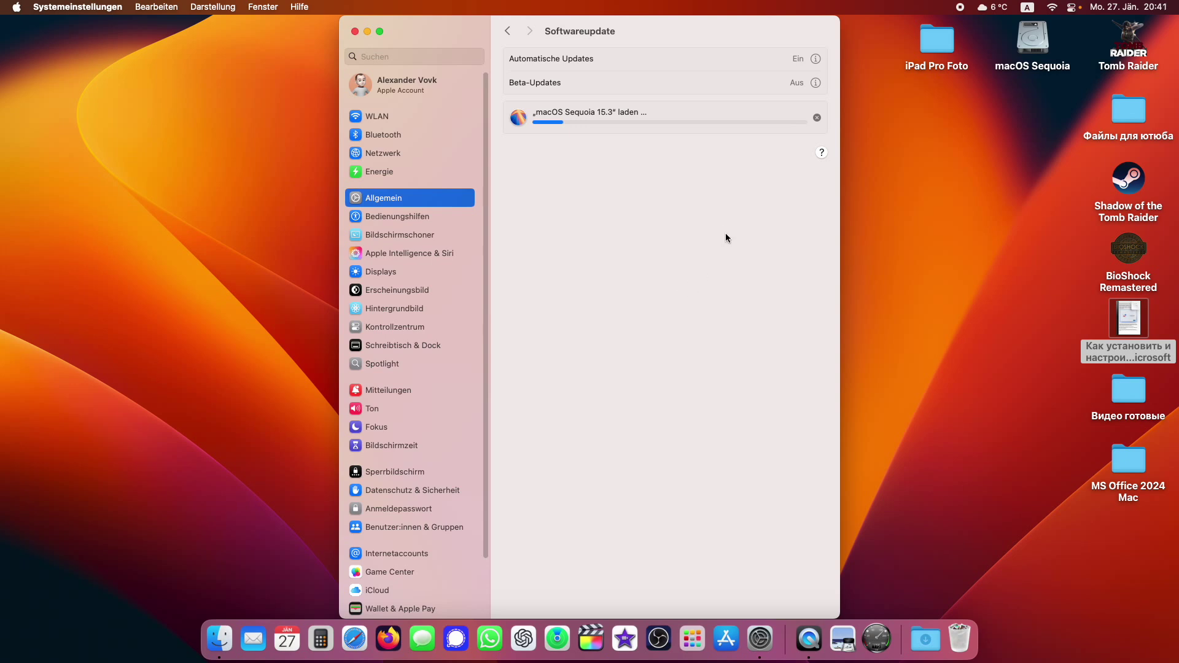
left_click_drag(712, 25, 724, 26)
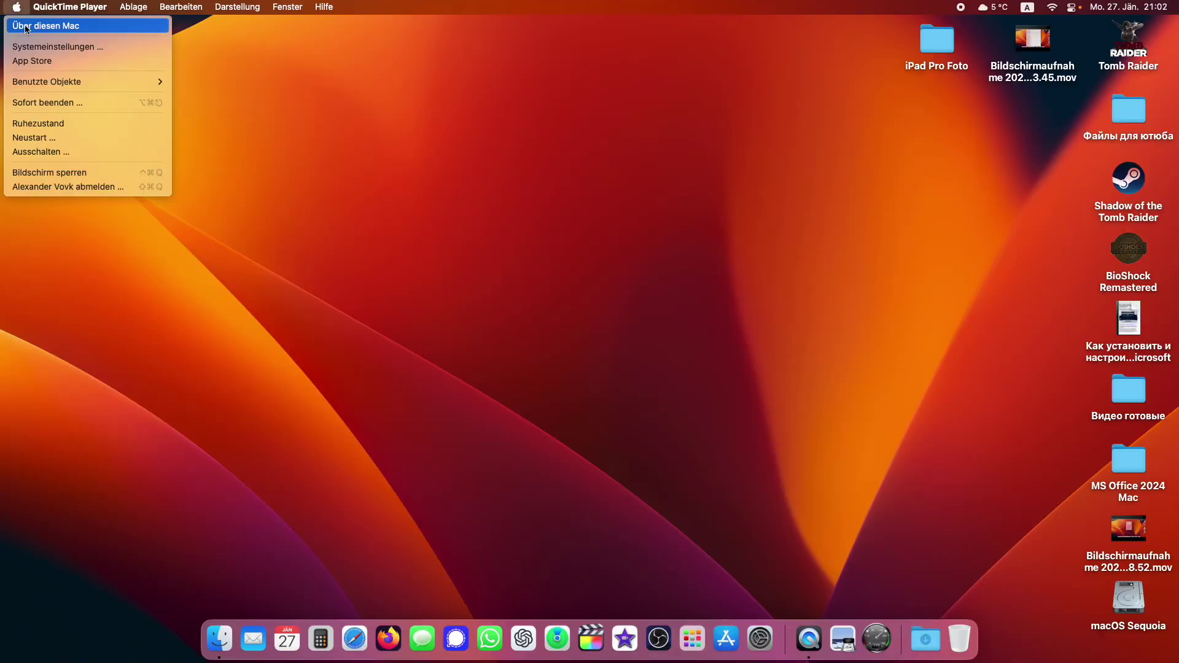
Step: Open the Mac's detailed system information and reveal the build number of the installed macOS version
left_click(46, 26)
left_click(604, 329)
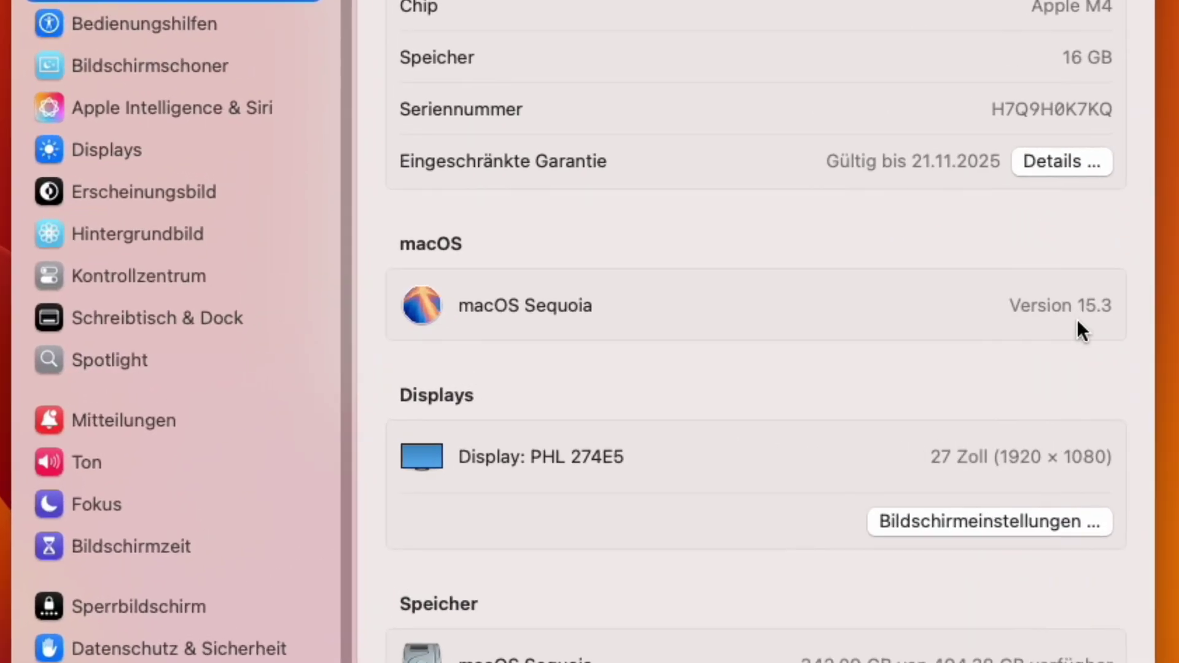
left_click(1072, 314)
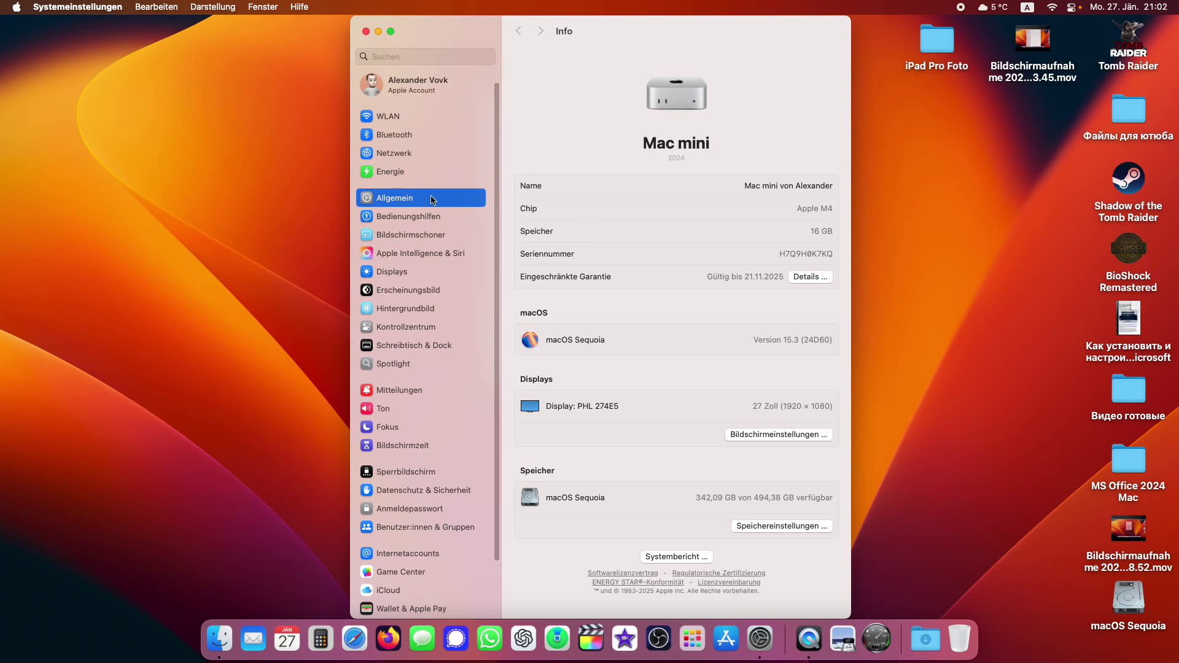
Step: Check the Softwareupdate page in the Allgemein settings for further macOS updates
left_click(422, 233)
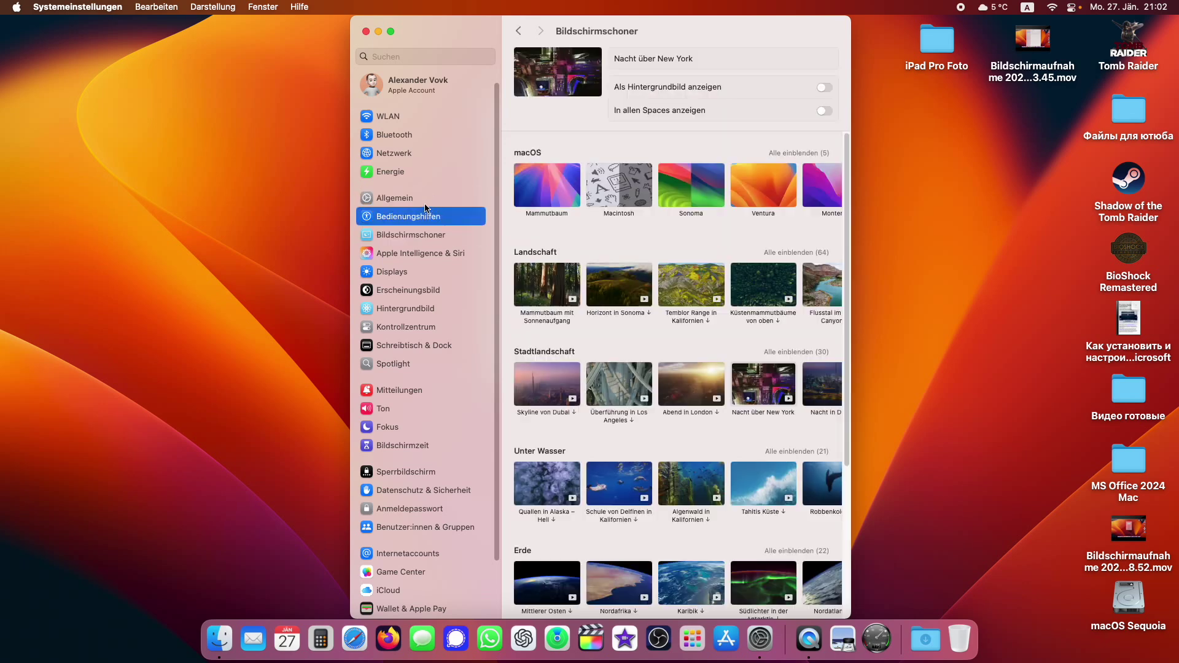
left_click(430, 201)
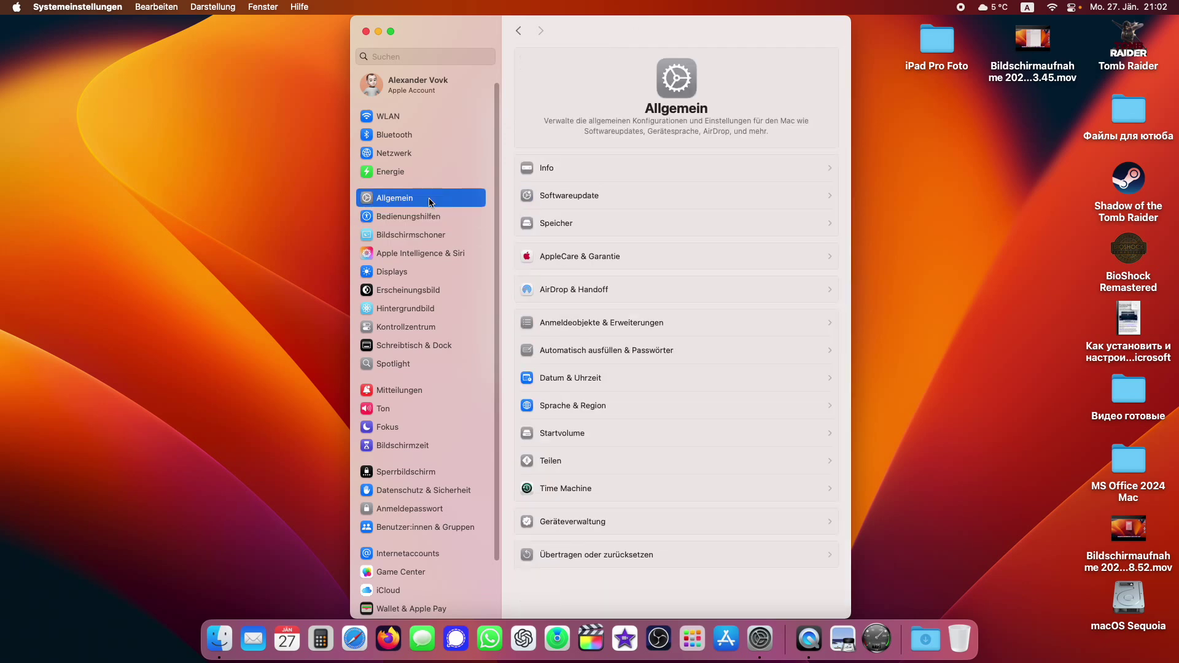
left_click(613, 197)
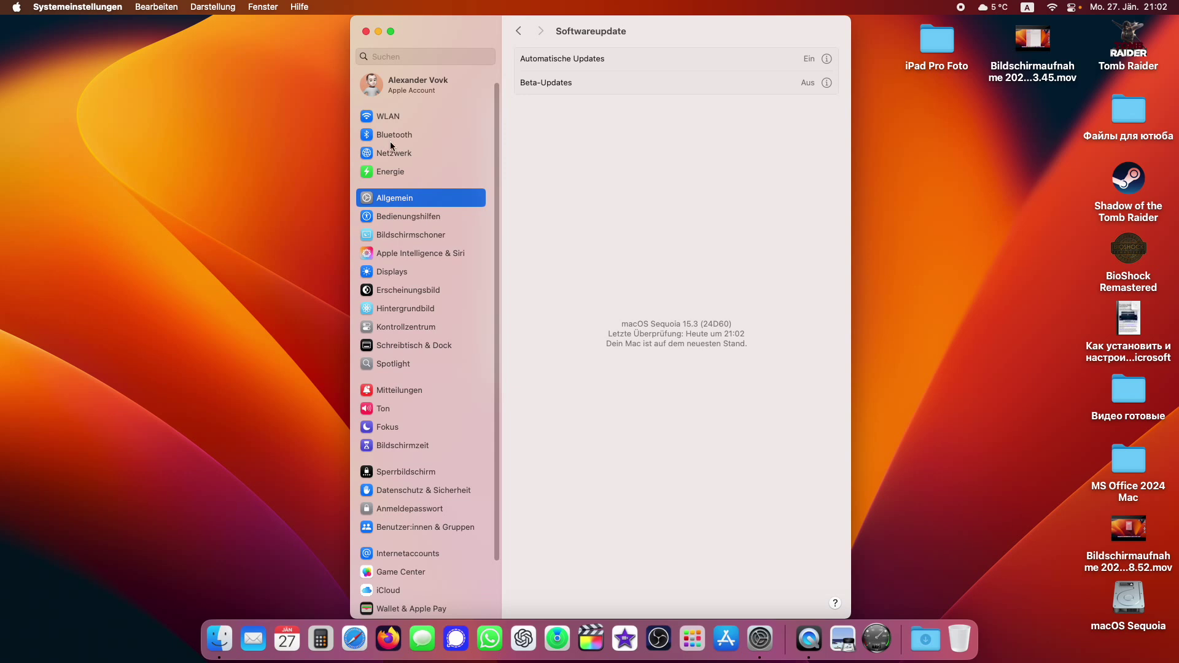
scroll(453, 215, "down", 1)
scroll(453, 227, "up", 1)
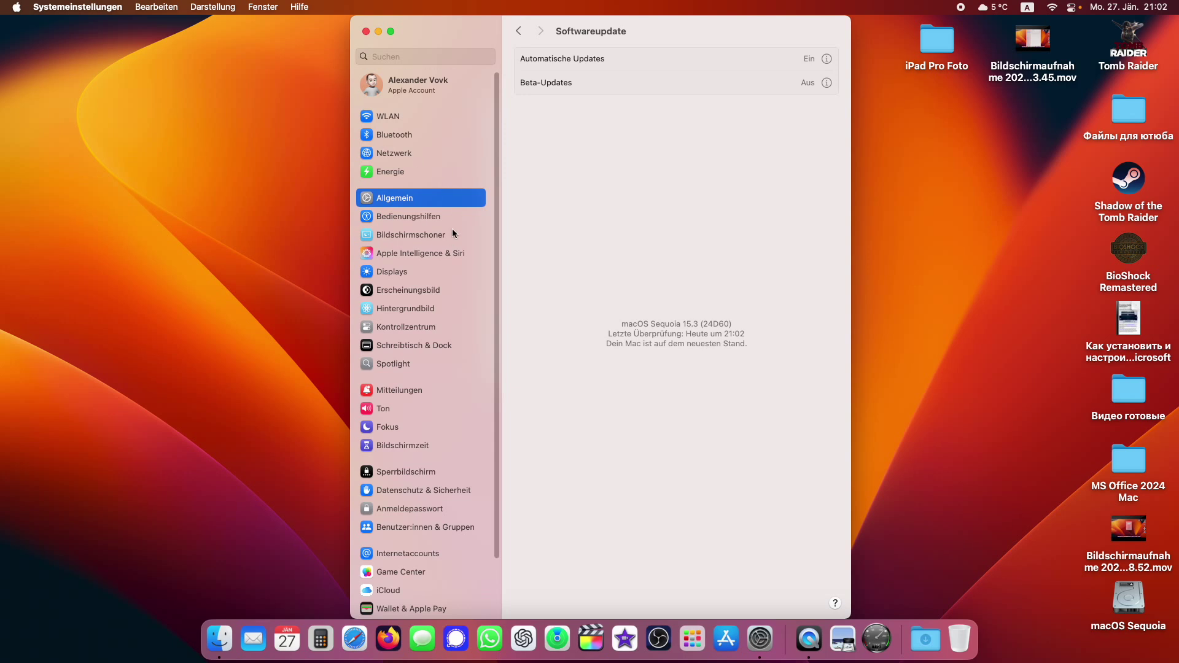
left_click(424, 198)
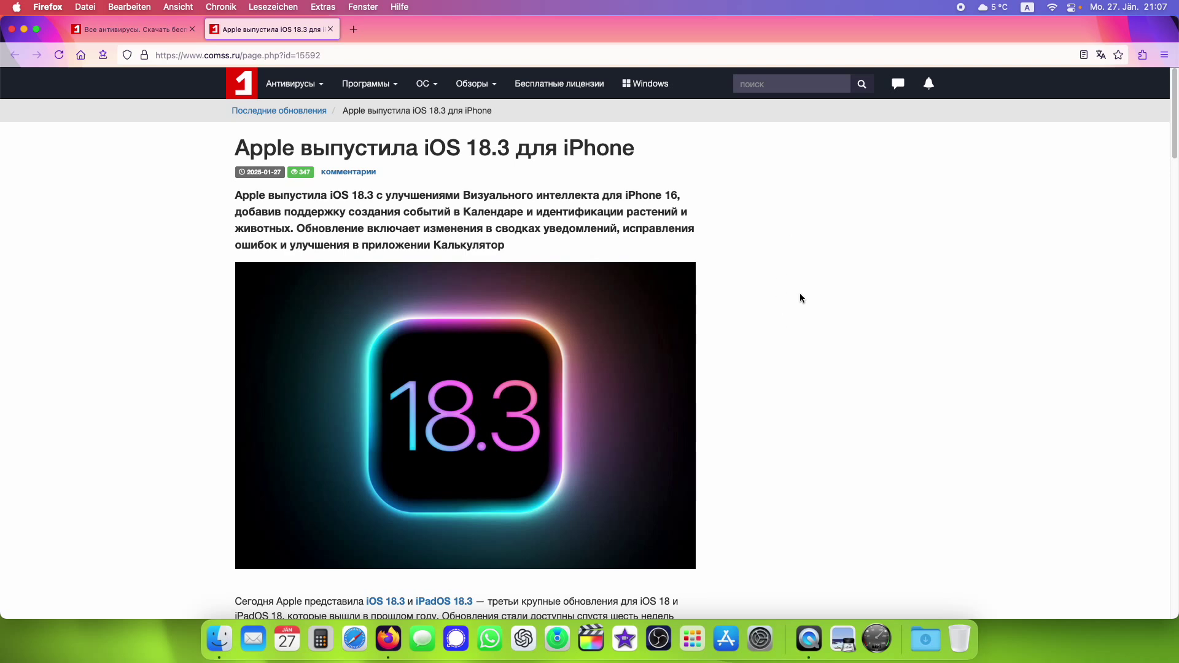
Step: Examine the list of new features and fixes in the comss.ru article about iOS 18.3, and return to its beginning
left_click_drag(1172, 118, 1159, 311)
scroll(861, 308, "down", 4)
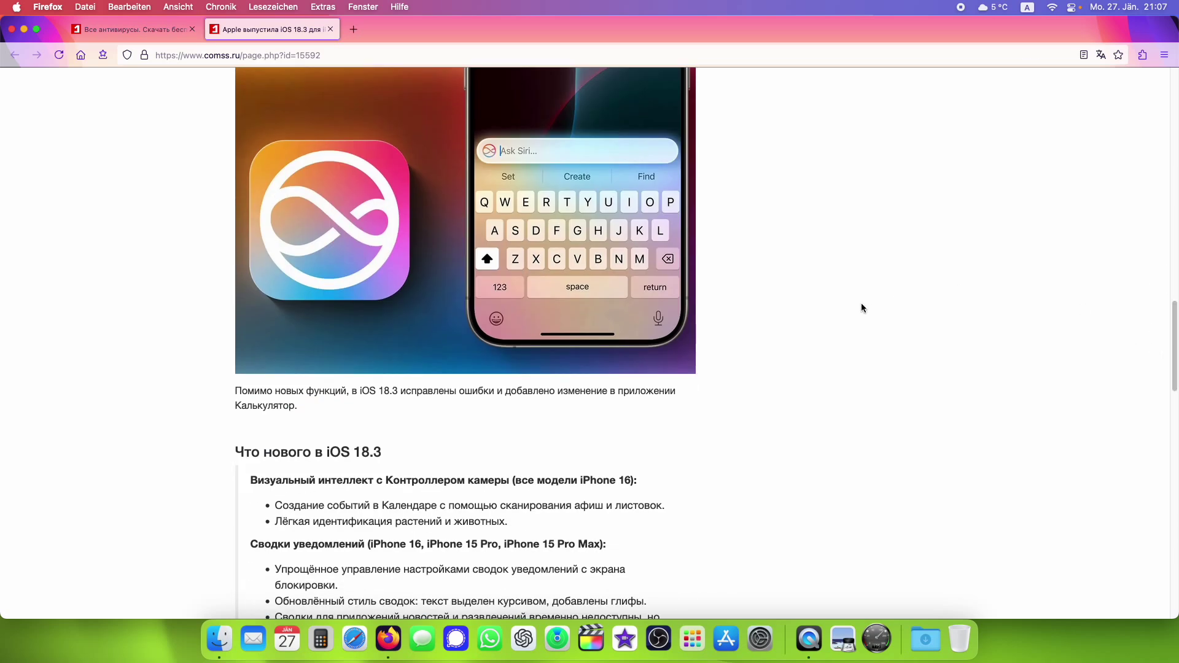
scroll(850, 313, "down", 3)
scroll(817, 365, "down", 2)
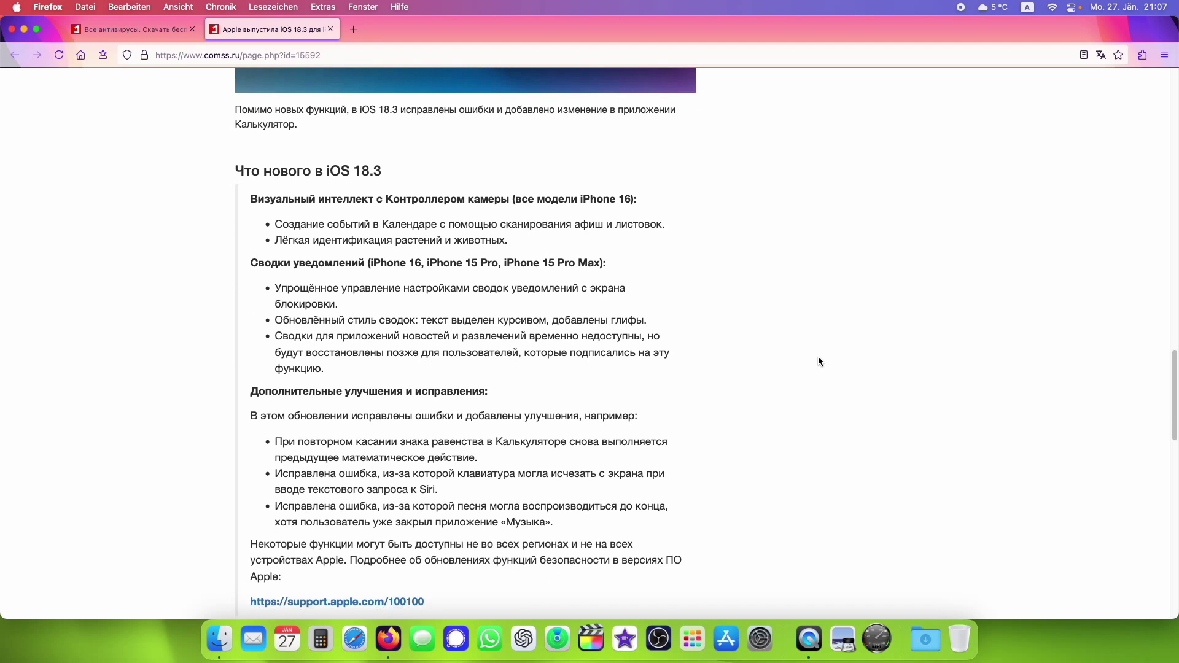
scroll(818, 360, "down", 1)
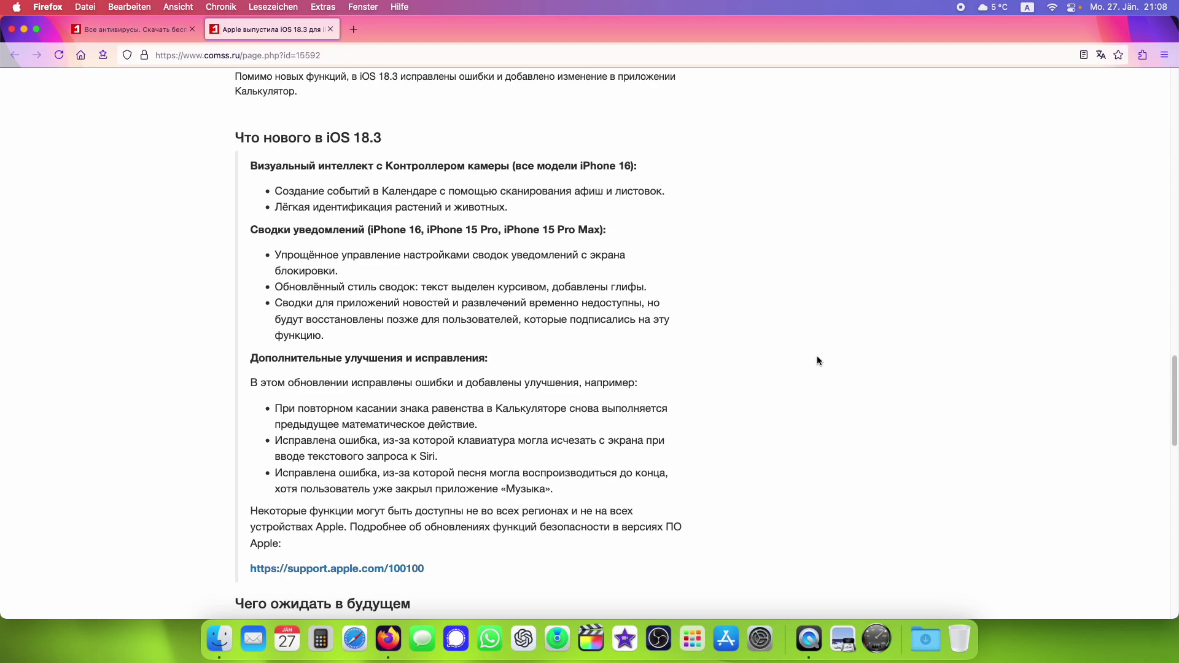
left_click_drag(1176, 378, 1173, 86)
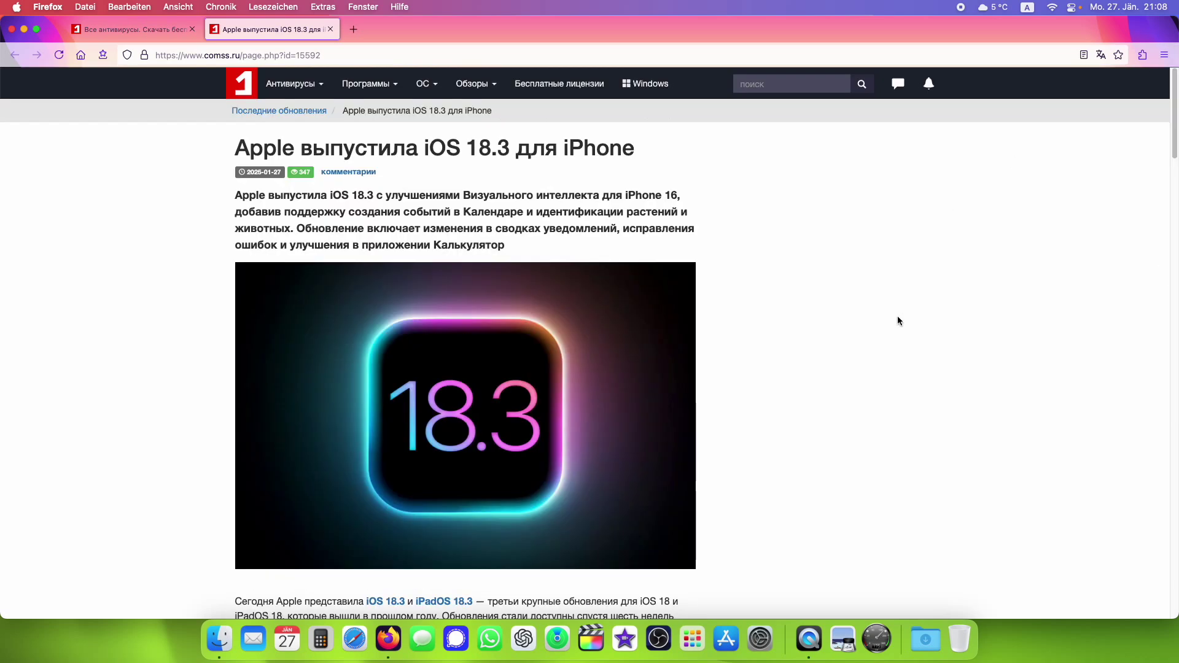